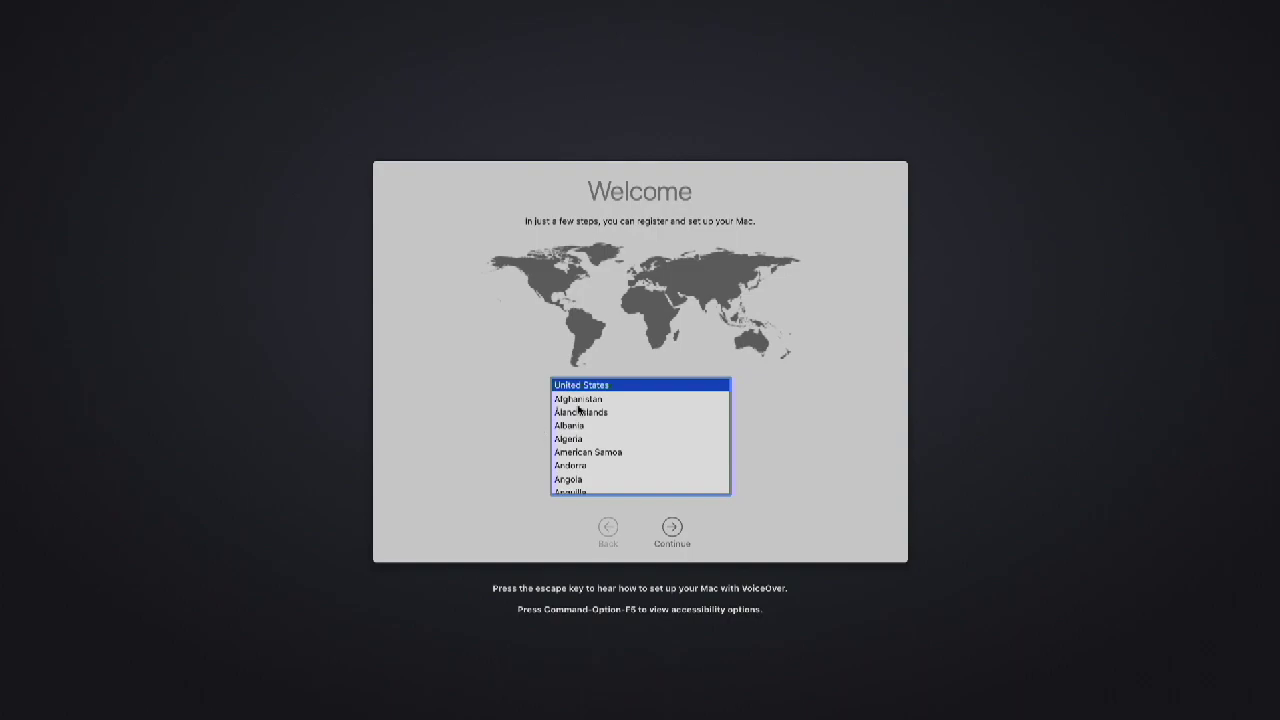
Step: Pick United States from the country list and confirm it
{"action": "scroll", "coordinate": [578, 408], "scroll_direction": "down", "scroll_amount": 3}
{"action": "scroll", "coordinate": [578, 408], "scroll_direction": "up", "scroll_amount": 3}
{"action": "scroll", "coordinate": [579, 407], "scroll_direction": "down", "scroll_amount": 3}
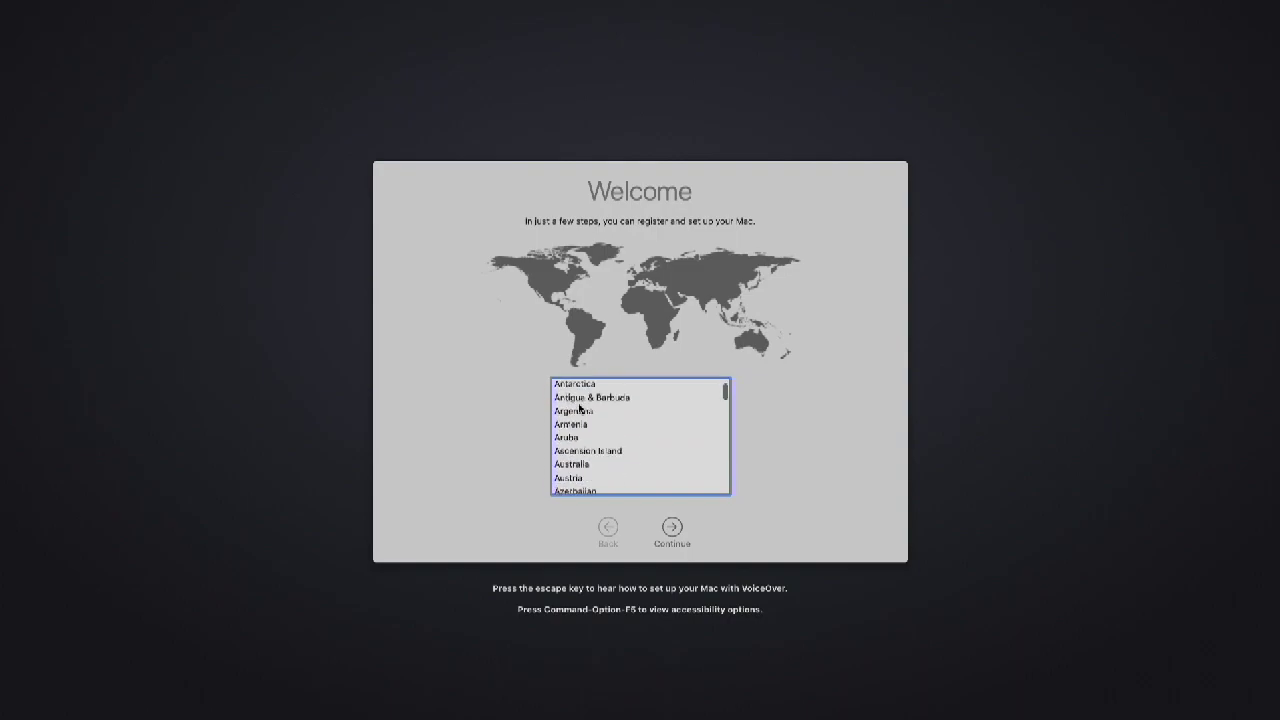
{"action": "scroll", "coordinate": [579, 407], "scroll_direction": "down", "scroll_amount": 10}
{"action": "scroll", "coordinate": [579, 410], "scroll_direction": "down", "scroll_amount": 20}
{"action": "scroll", "coordinate": [580, 415], "scroll_direction": "down", "scroll_amount": 10}
{"action": "scroll", "coordinate": [582, 430], "scroll_direction": "down", "scroll_amount": 3}
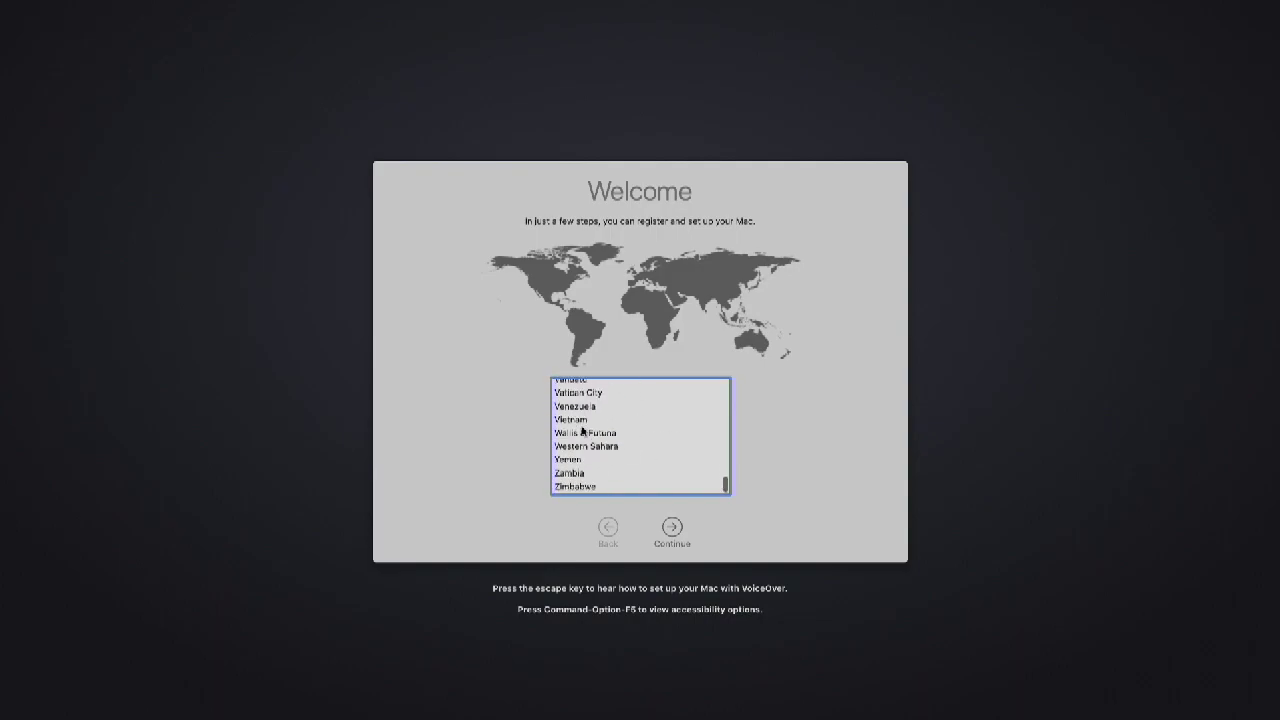
{"action": "scroll", "coordinate": [584, 466], "scroll_direction": "up", "scroll_amount": 3}
{"action": "left_click", "coordinate": [591, 415]}
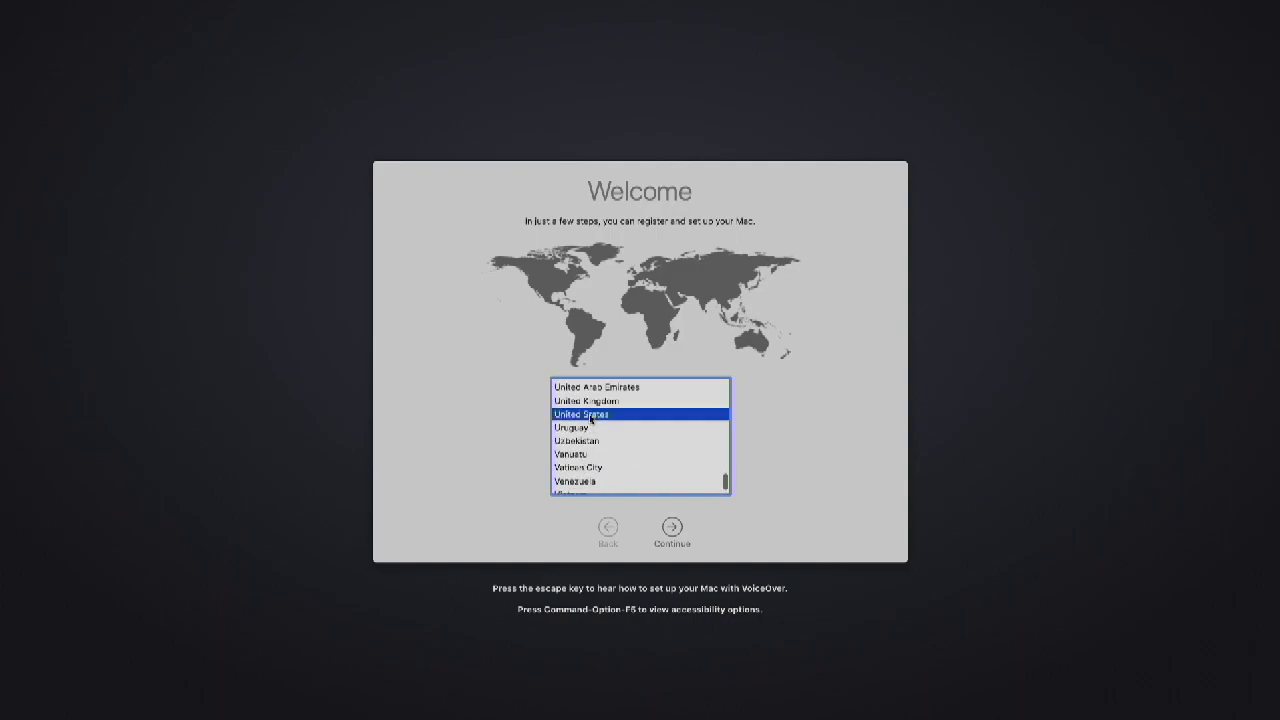
{"action": "left_click", "coordinate": [673, 527]}
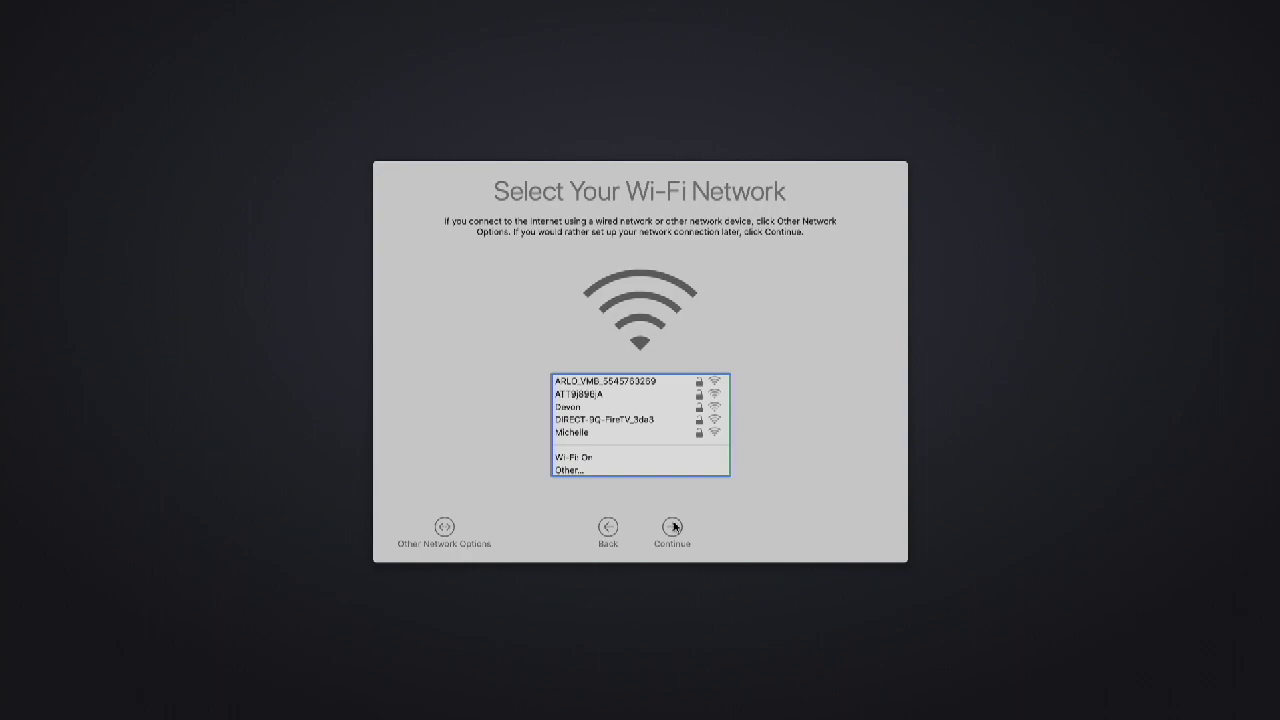
Step: Join the secured Wi-Fi network with its password
{"action": "left_click", "coordinate": [585, 432]}
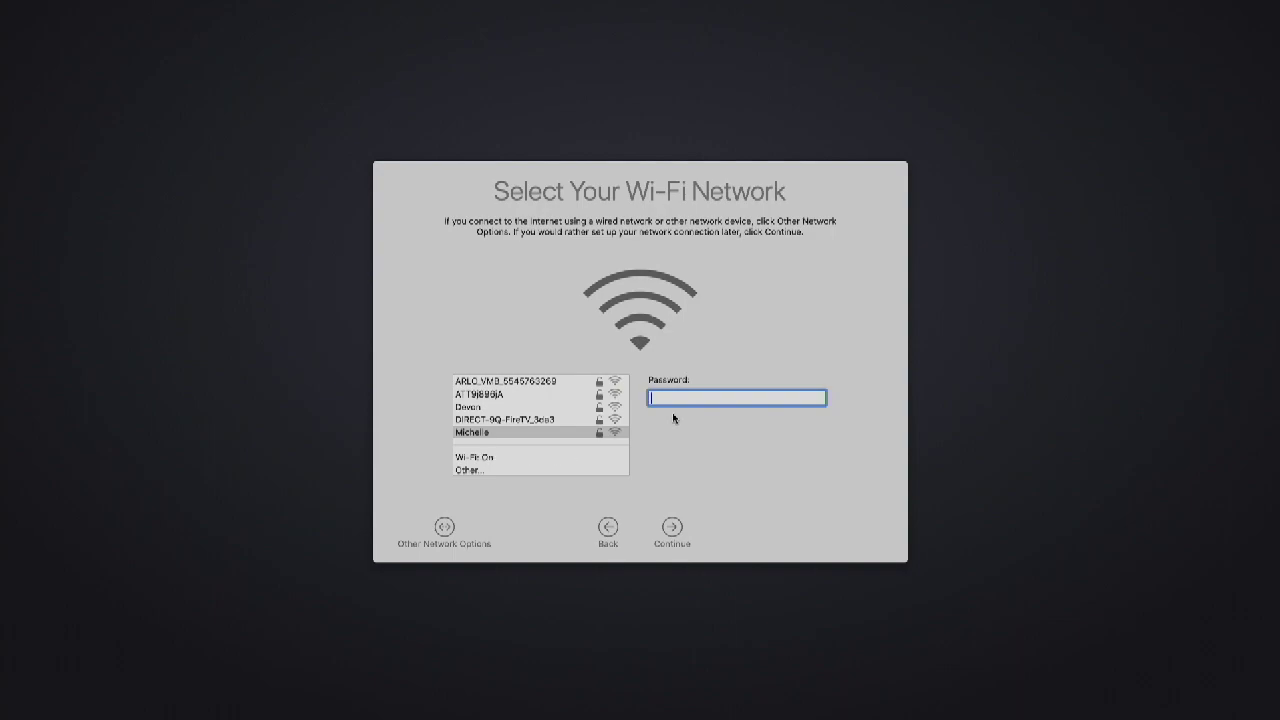
{"action": "type", "text": "••••"}
{"action": "type", "text": "•••••"}
{"action": "type", "text": "••••••"}
{"action": "type", "text": "•"}
{"action": "key", "text": "Return"}
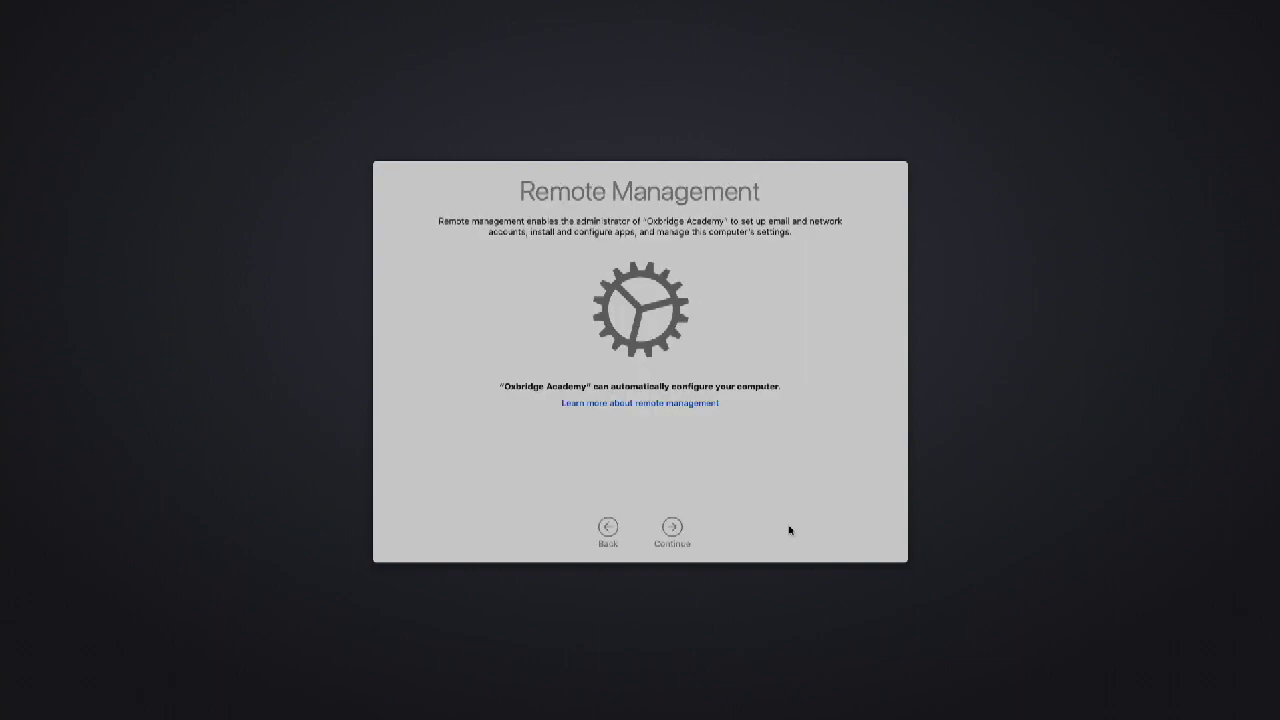
Step: Accept remote management and submit the school account email and password for enrollment
{"action": "left_click", "coordinate": [672, 532]}
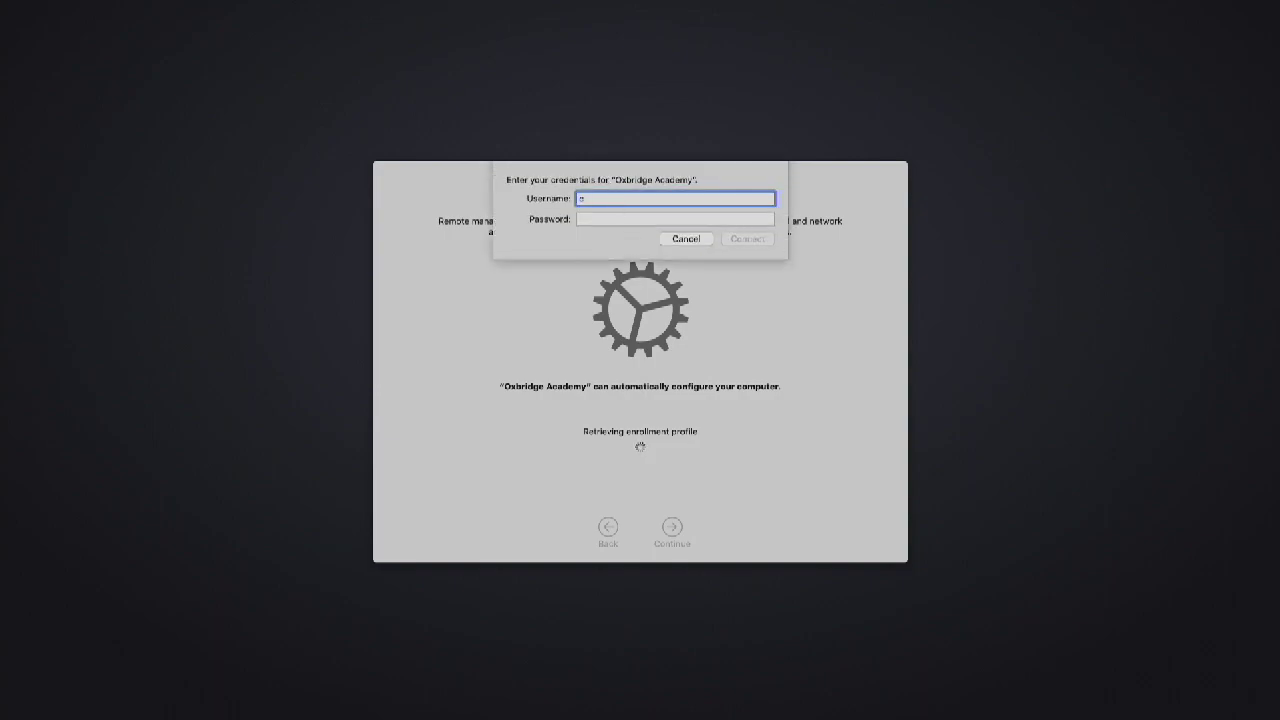
{"action": "key", "text": "Tab"}
{"action": "type", "text": "**********"}
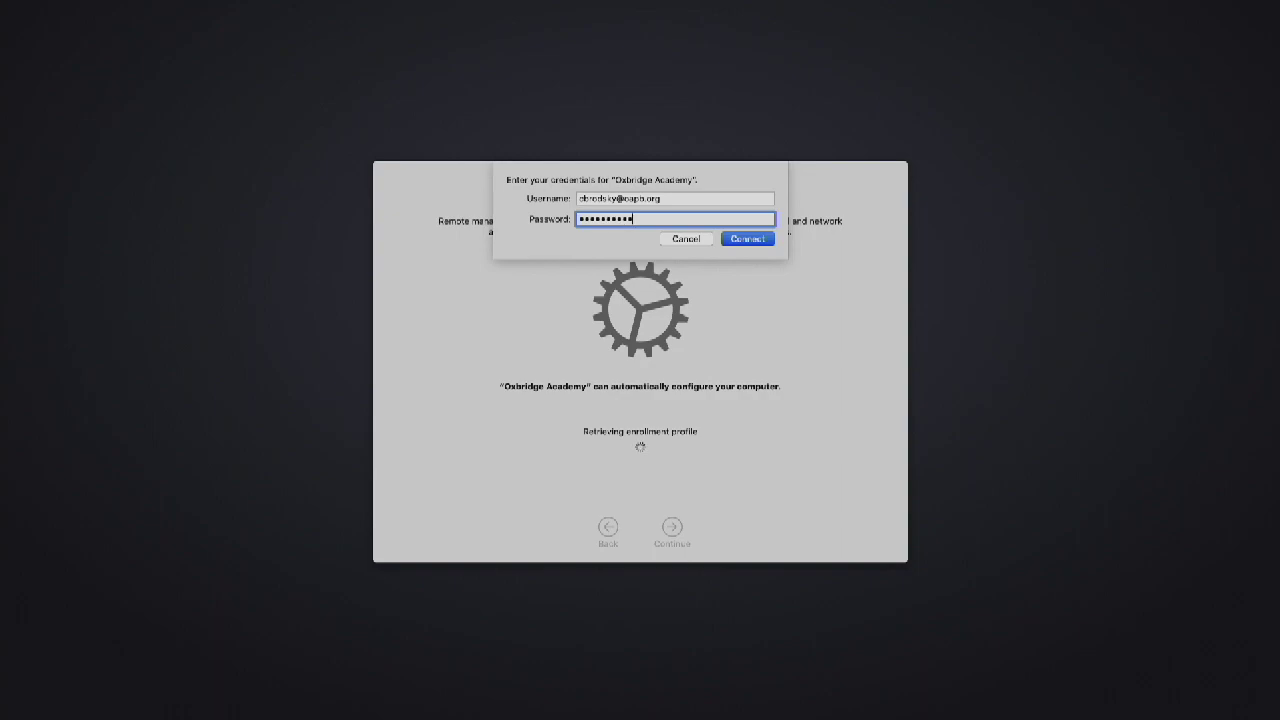
{"action": "key", "text": "Return"}
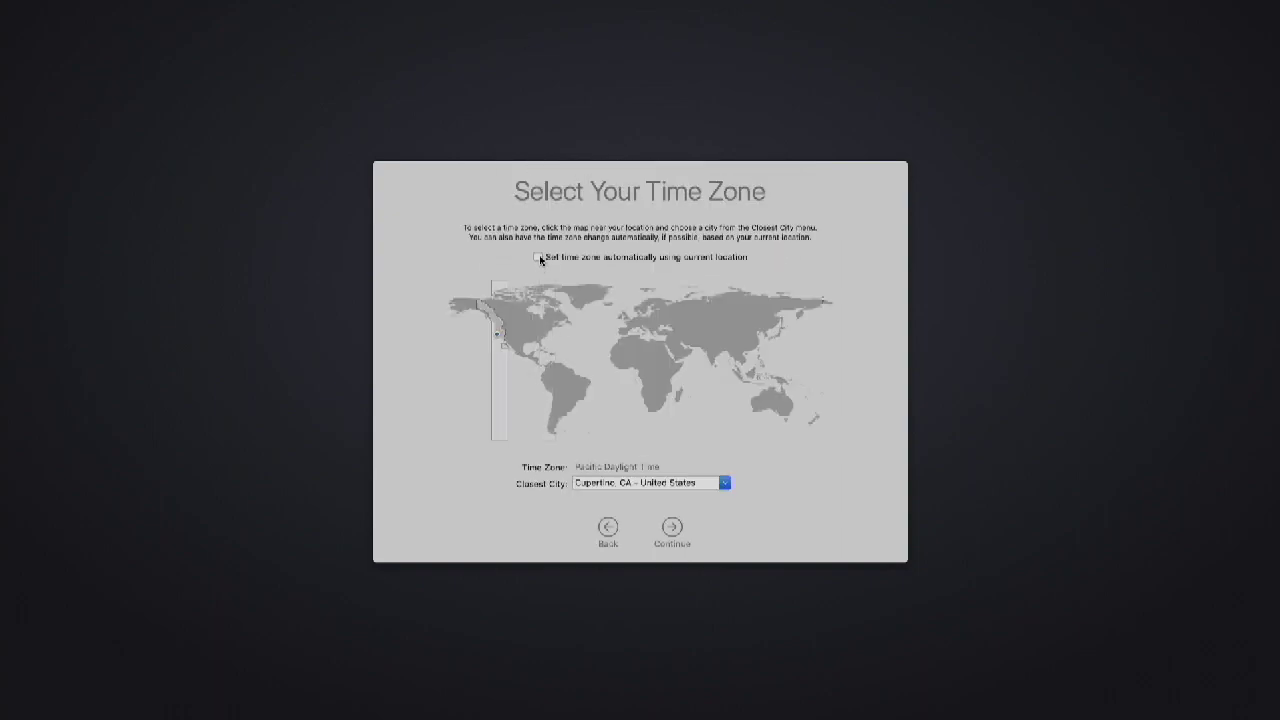
Step: Set the time zone automatically with Location Services turned on, and continue setup
{"action": "left_click", "coordinate": [539, 258]}
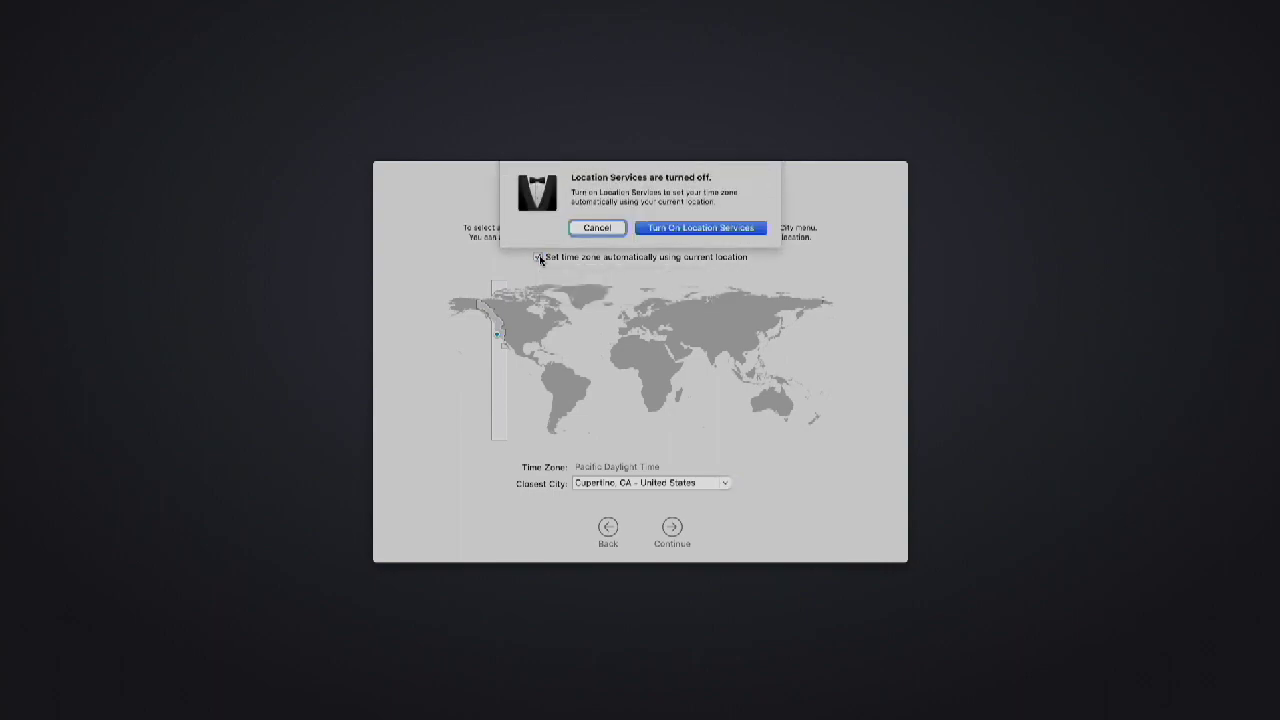
{"action": "left_click", "coordinate": [703, 233]}
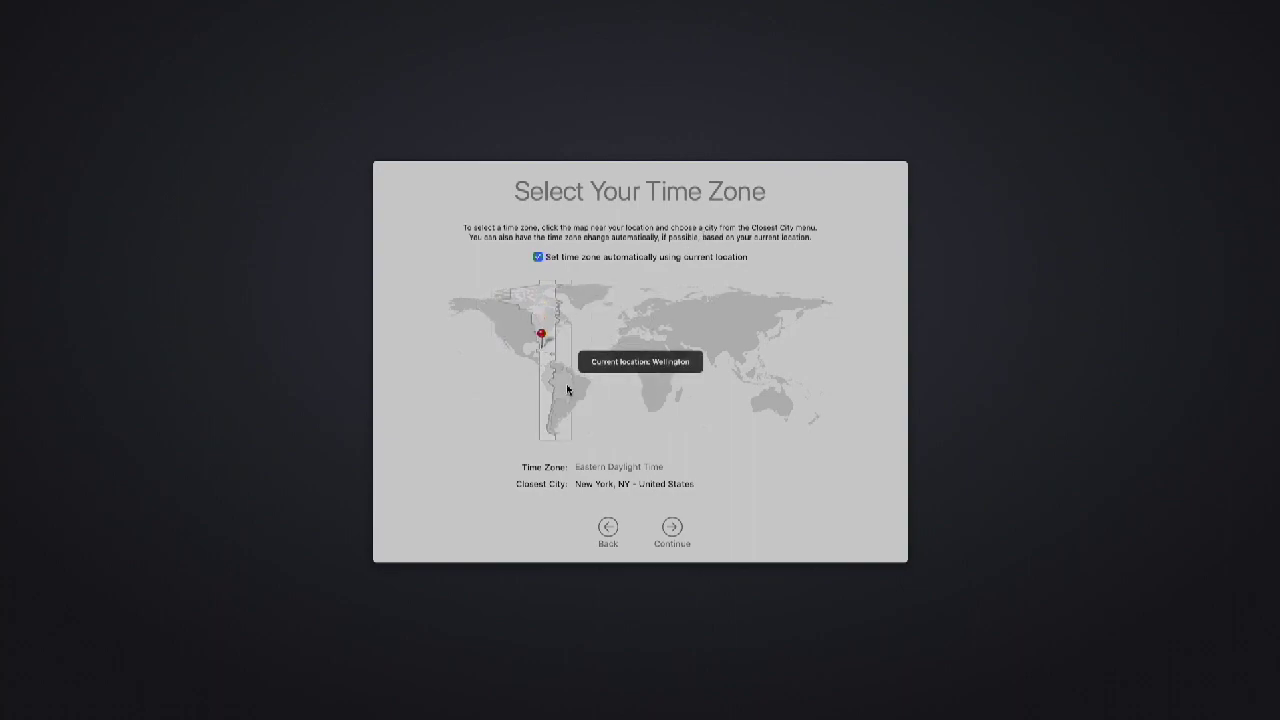
{"action": "left_click", "coordinate": [672, 530]}
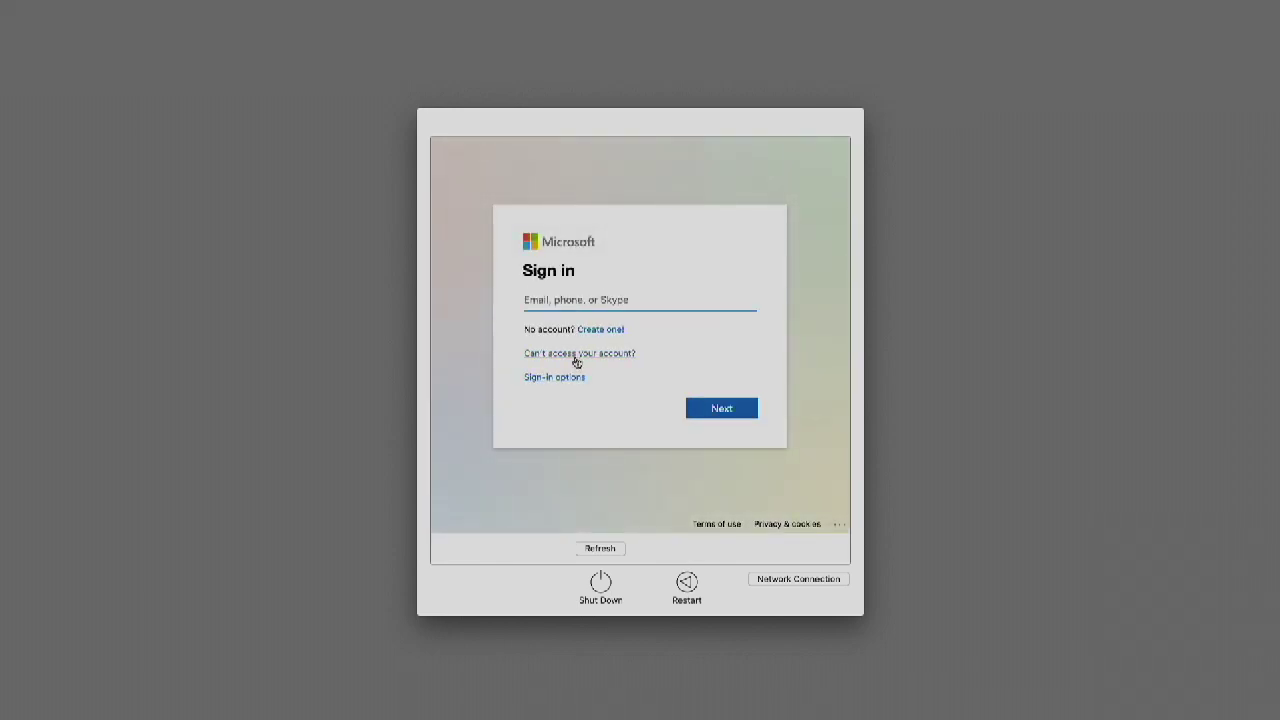
Step: Submit the school Microsoft account email and password in Jamf Connect
{"action": "key", "text": "Return"}
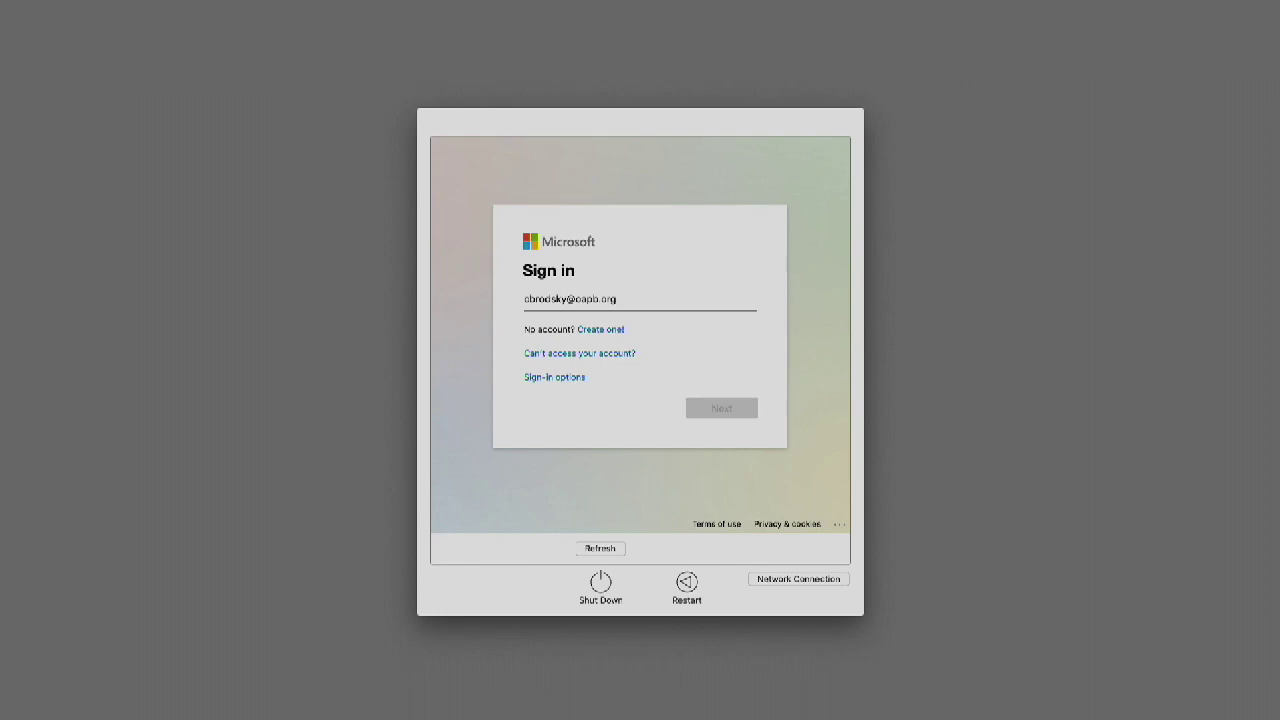
{"action": "type", "text": "•"}
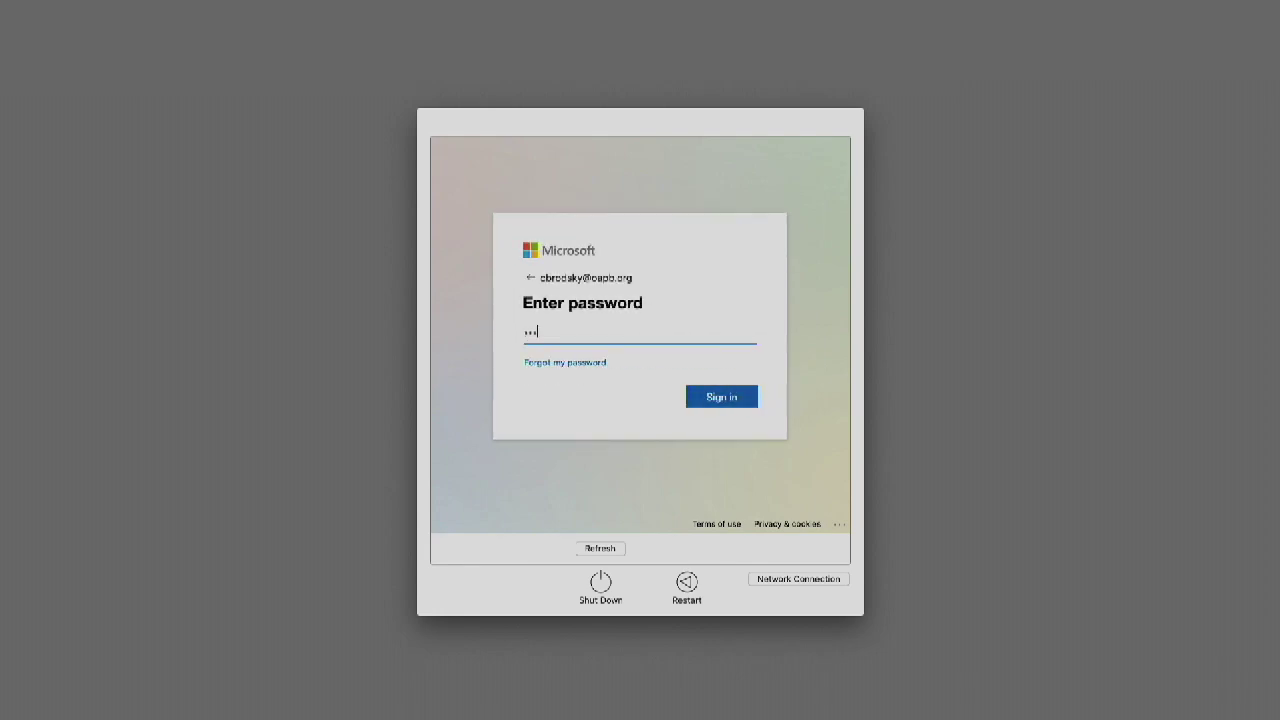
{"action": "type", "text": "•••"}
{"action": "key", "text": "Return"}
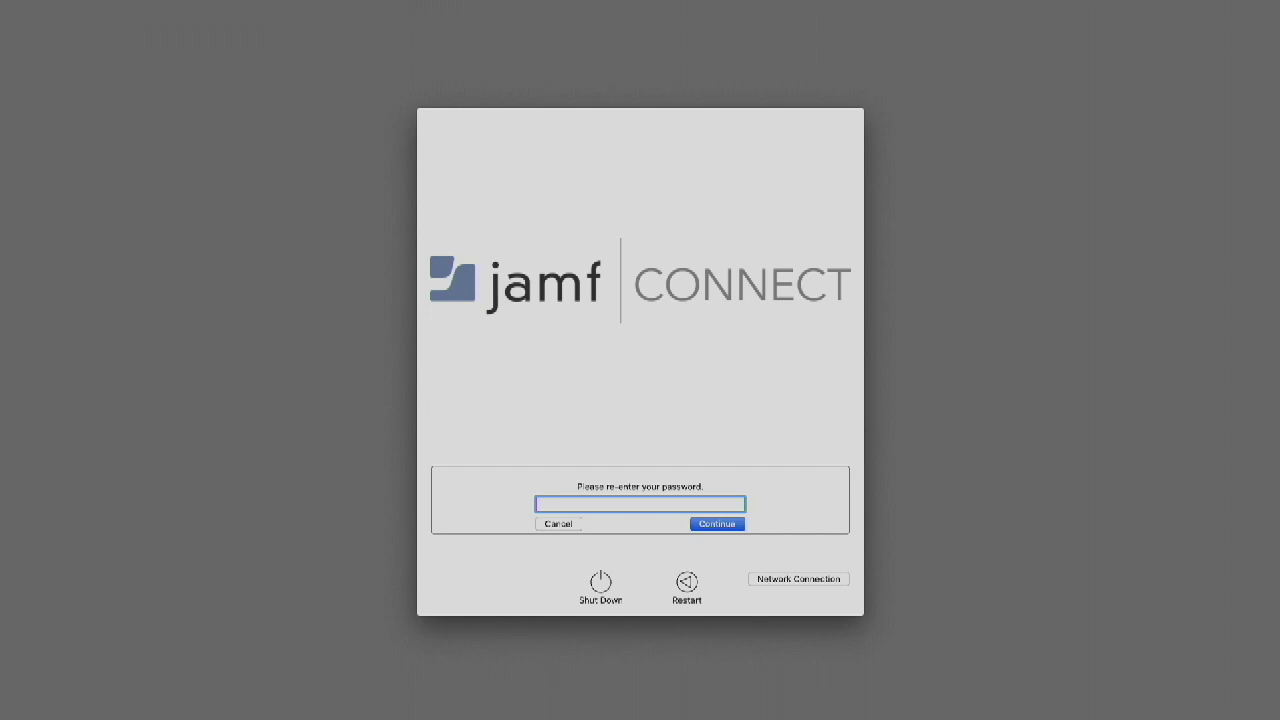
{"action": "type", "text": "•"}
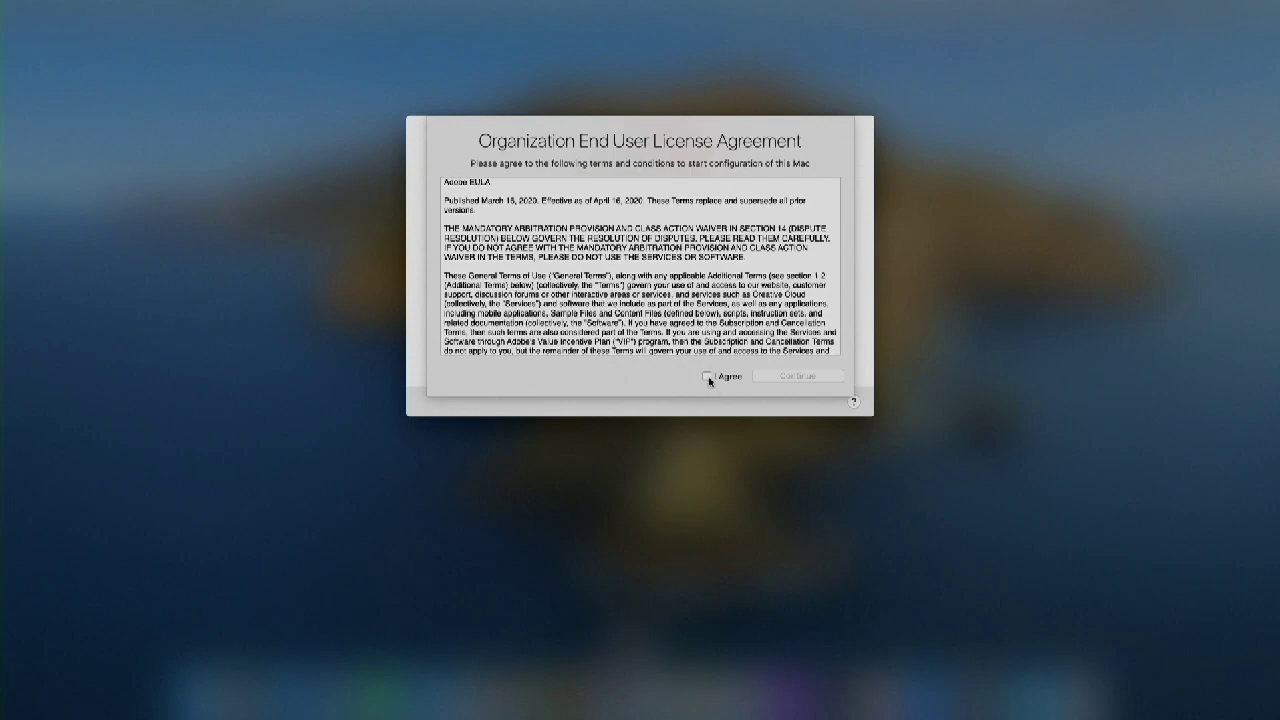
Step: Read through the organization EULA, agree to it and continue
{"action": "scroll", "coordinate": [680, 312], "scroll_direction": "down", "scroll_amount": 5}
{"action": "scroll", "coordinate": [680, 312], "scroll_direction": "down", "scroll_amount": 5}
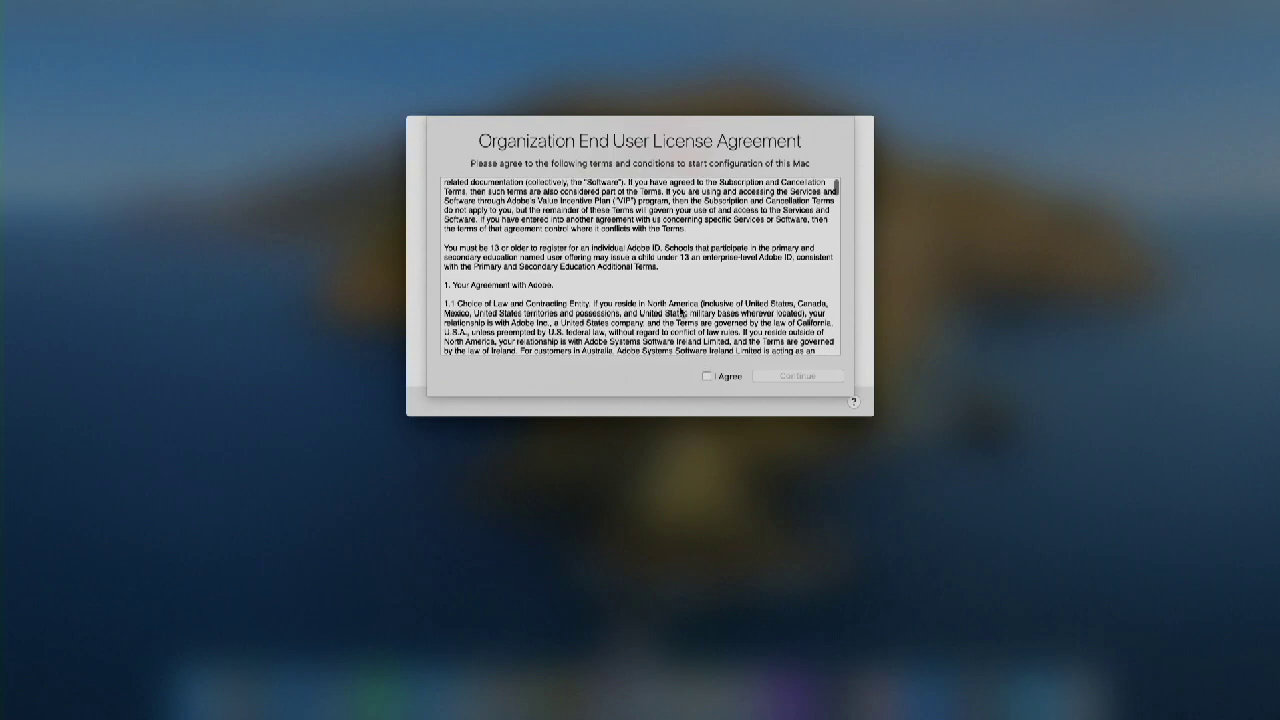
{"action": "scroll", "coordinate": [680, 312], "scroll_direction": "down", "scroll_amount": 5}
{"action": "scroll", "coordinate": [680, 312], "scroll_direction": "down", "scroll_amount": 3}
{"action": "scroll", "coordinate": [680, 312], "scroll_direction": "down", "scroll_amount": 3}
{"action": "scroll", "coordinate": [680, 312], "scroll_direction": "down", "scroll_amount": 2}
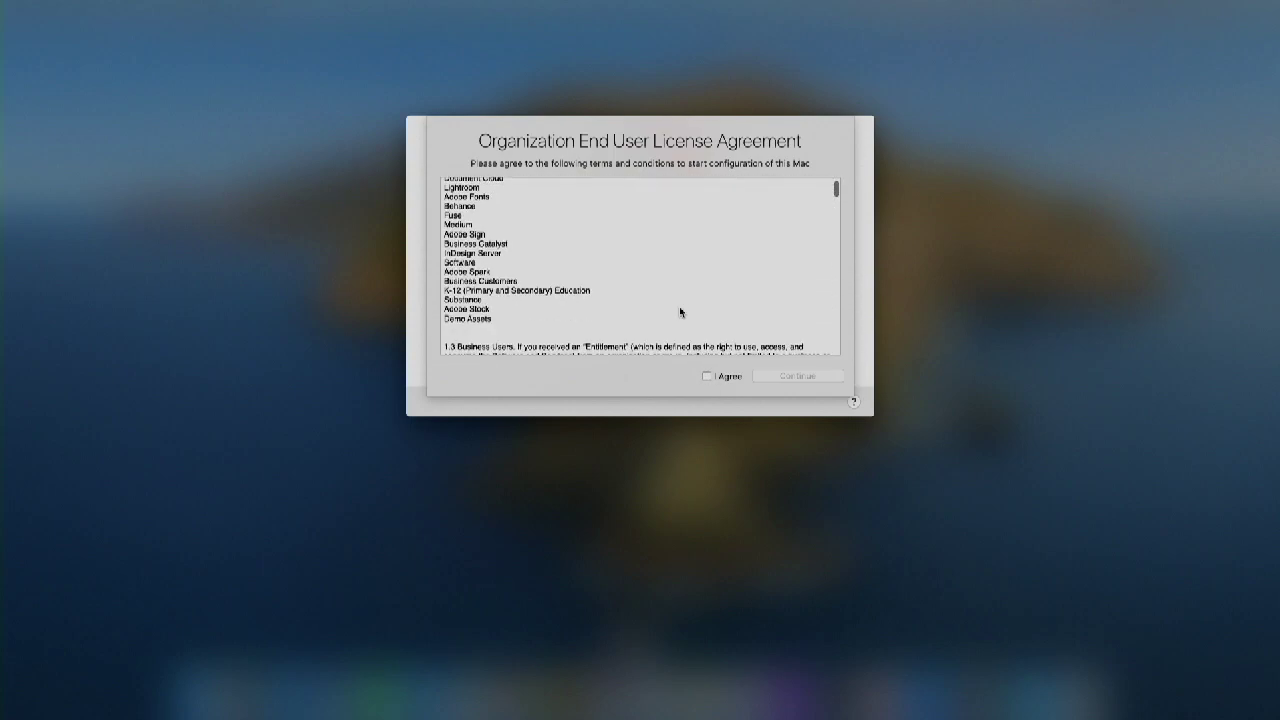
{"action": "scroll", "coordinate": [680, 312], "scroll_direction": "down", "scroll_amount": 3}
{"action": "scroll", "coordinate": [680, 312], "scroll_direction": "down", "scroll_amount": 5}
{"action": "scroll", "coordinate": [680, 312], "scroll_direction": "down", "scroll_amount": 1}
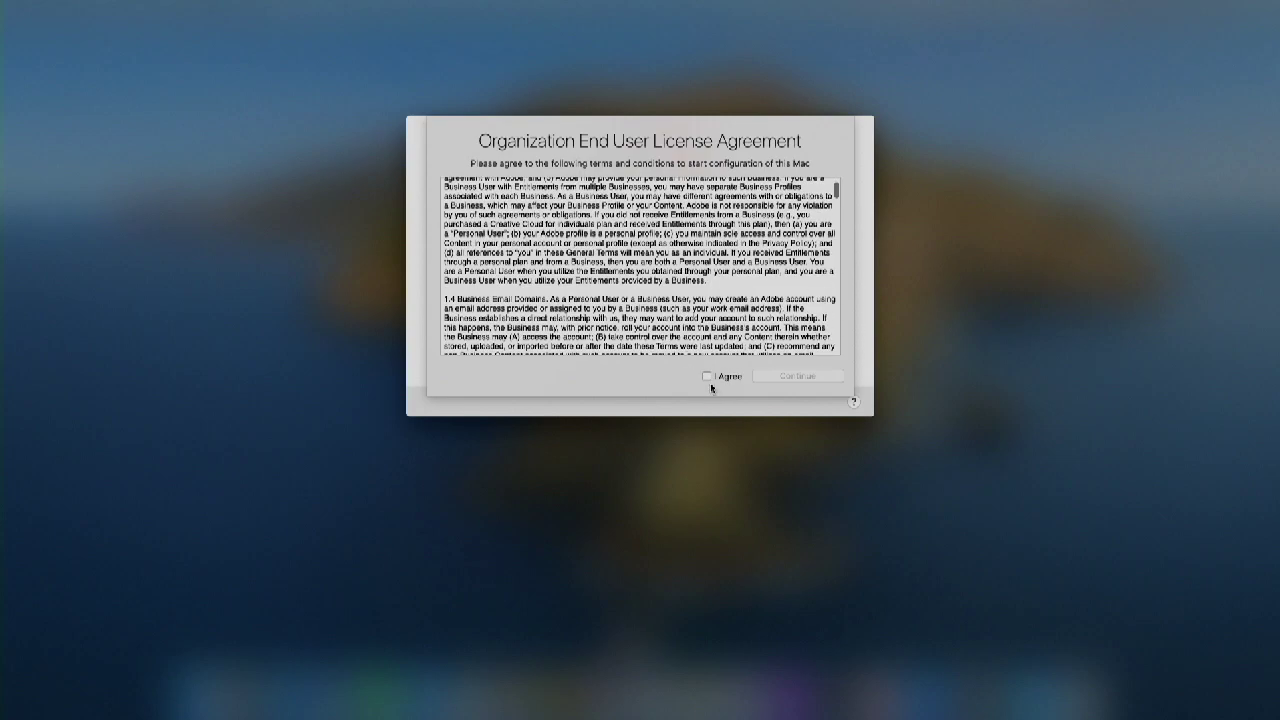
{"action": "left_click", "coordinate": [709, 379]}
{"action": "left_click", "coordinate": [765, 379]}
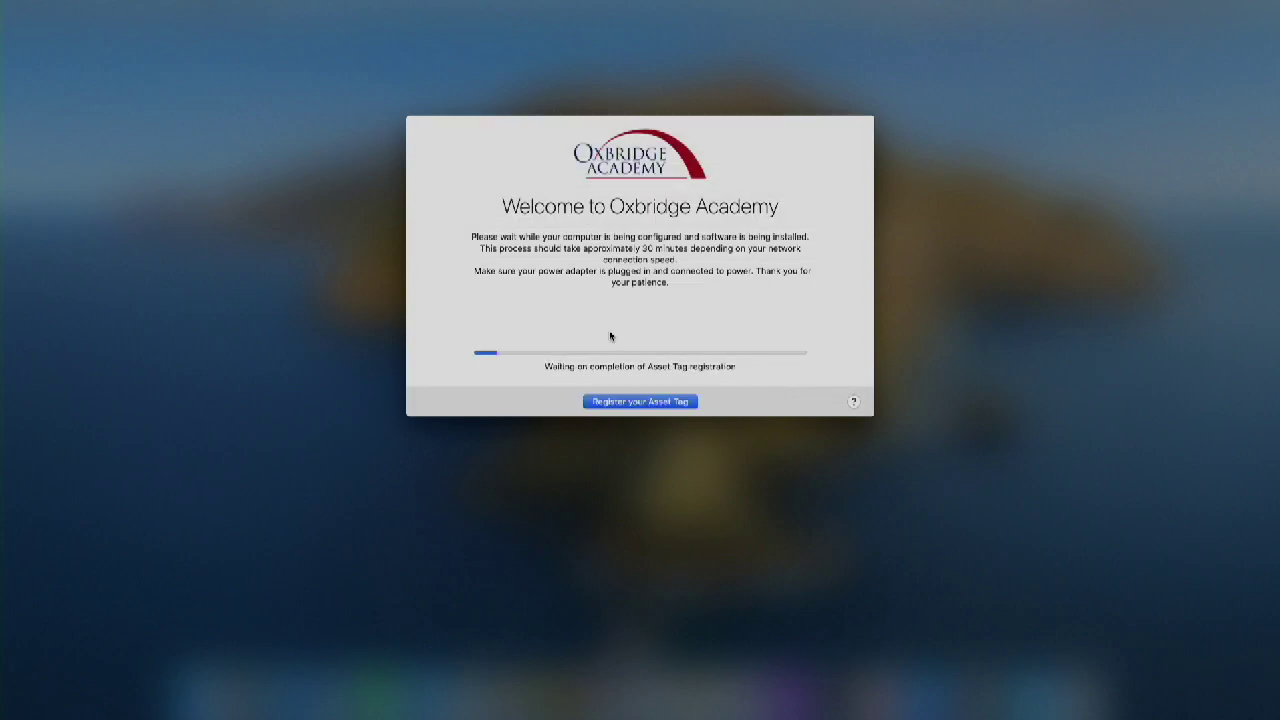
Step: Register the laptop with asset tag 4523
{"action": "left_click", "coordinate": [636, 403]}
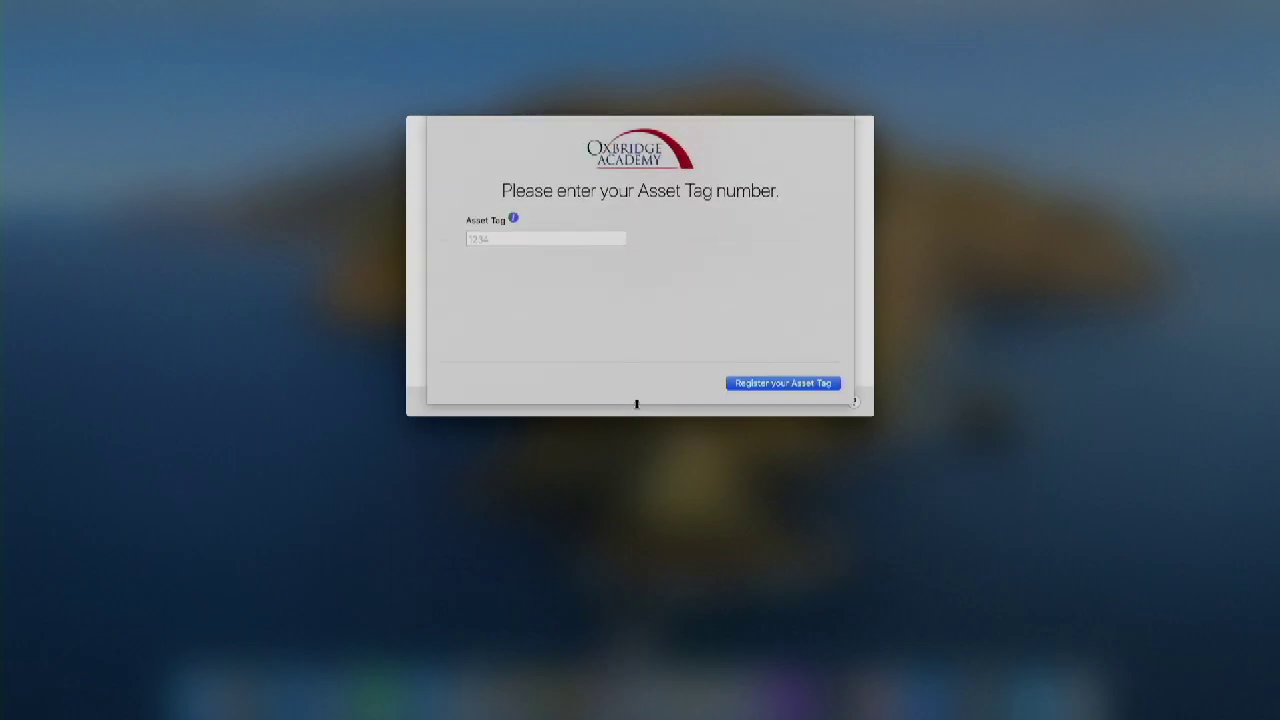
{"action": "type", "text": "4523"}
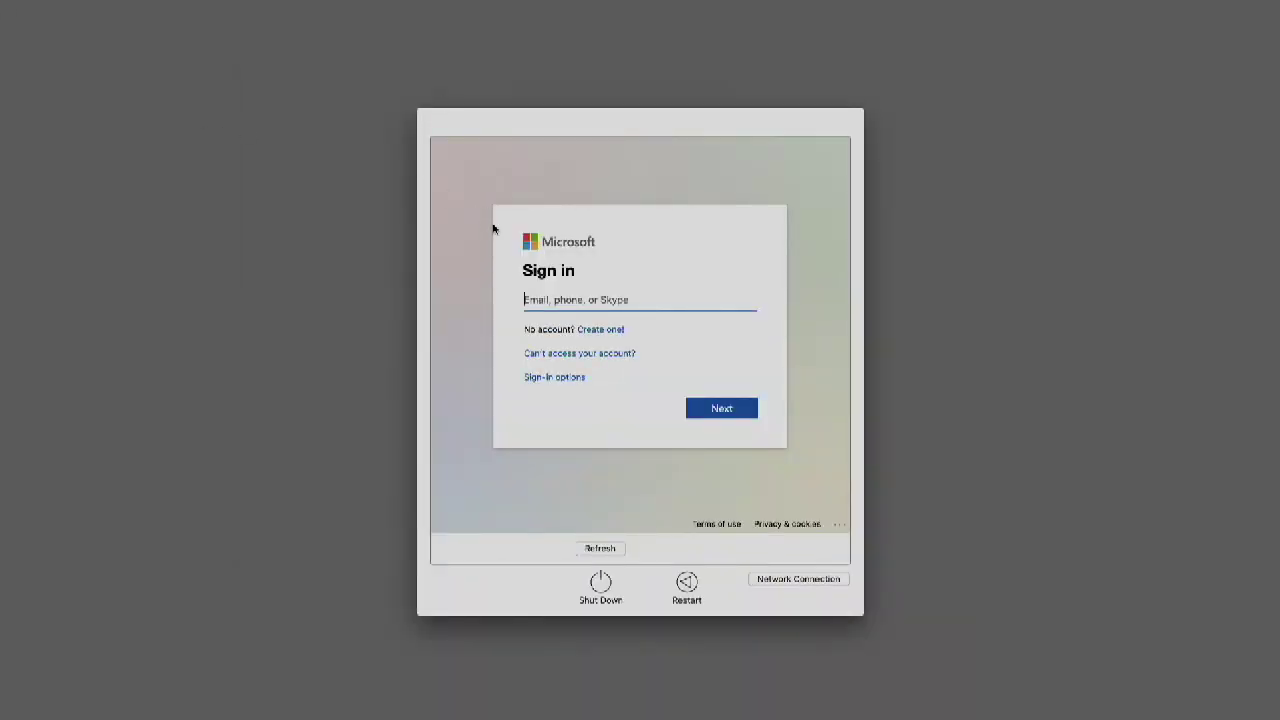
Step: Log in through Jamf Connect with the Microsoft account email, password and password confirmation
{"action": "key", "text": "Return"}
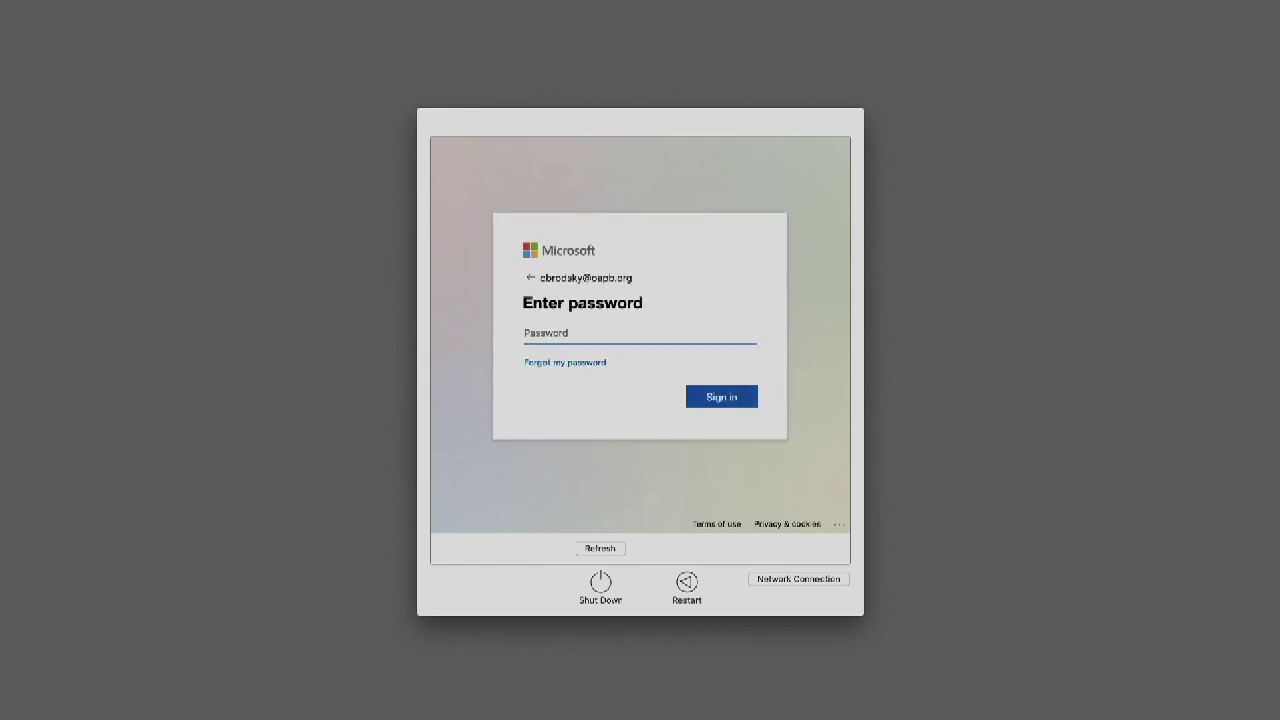
{"action": "type", "text": "•••"}
{"action": "key", "text": "Return"}
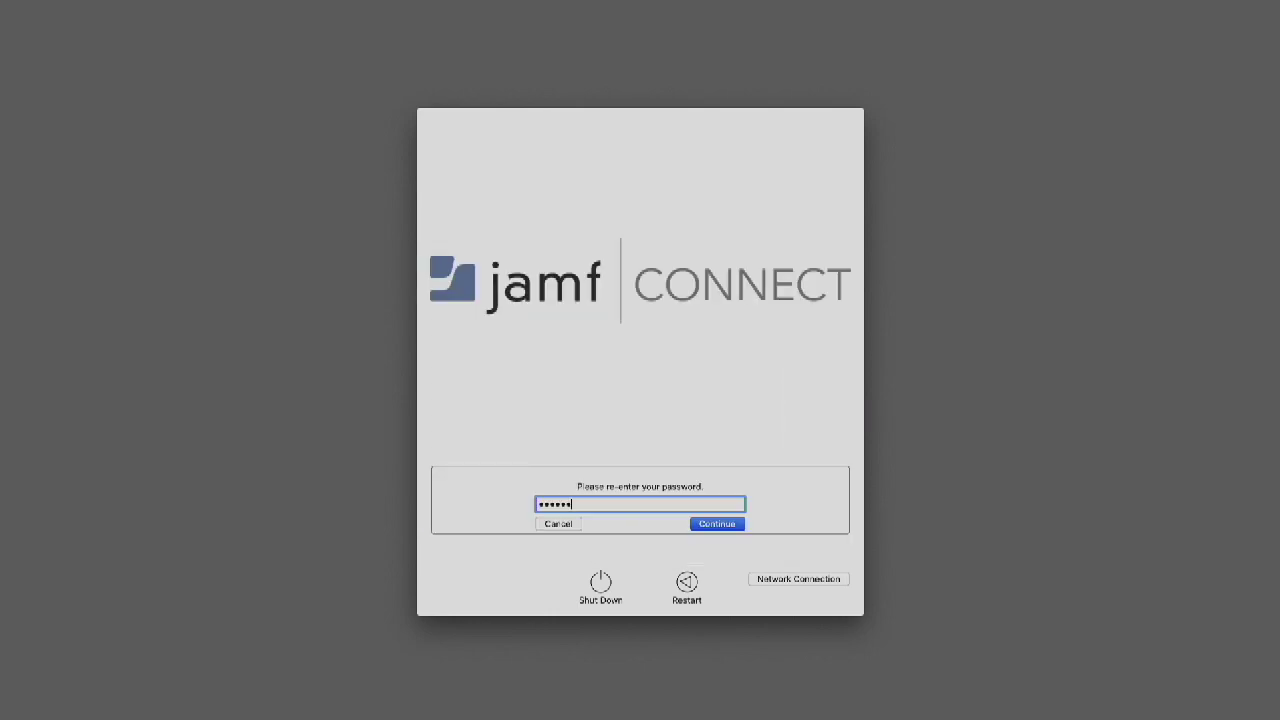
{"action": "type", "text": "•"}
{"action": "key", "text": "Return"}
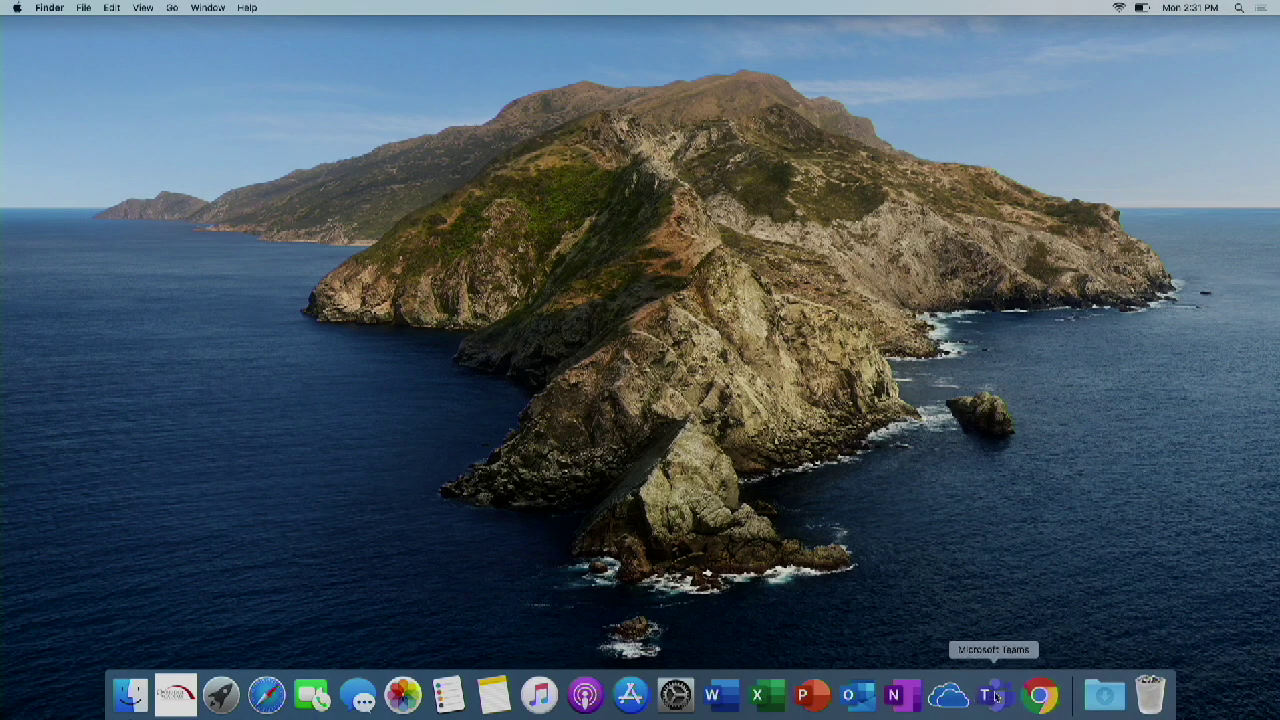
Step: Launch Microsoft Teams from the Dock and sign in with the work email and password
{"action": "left_click", "coordinate": [996, 695]}
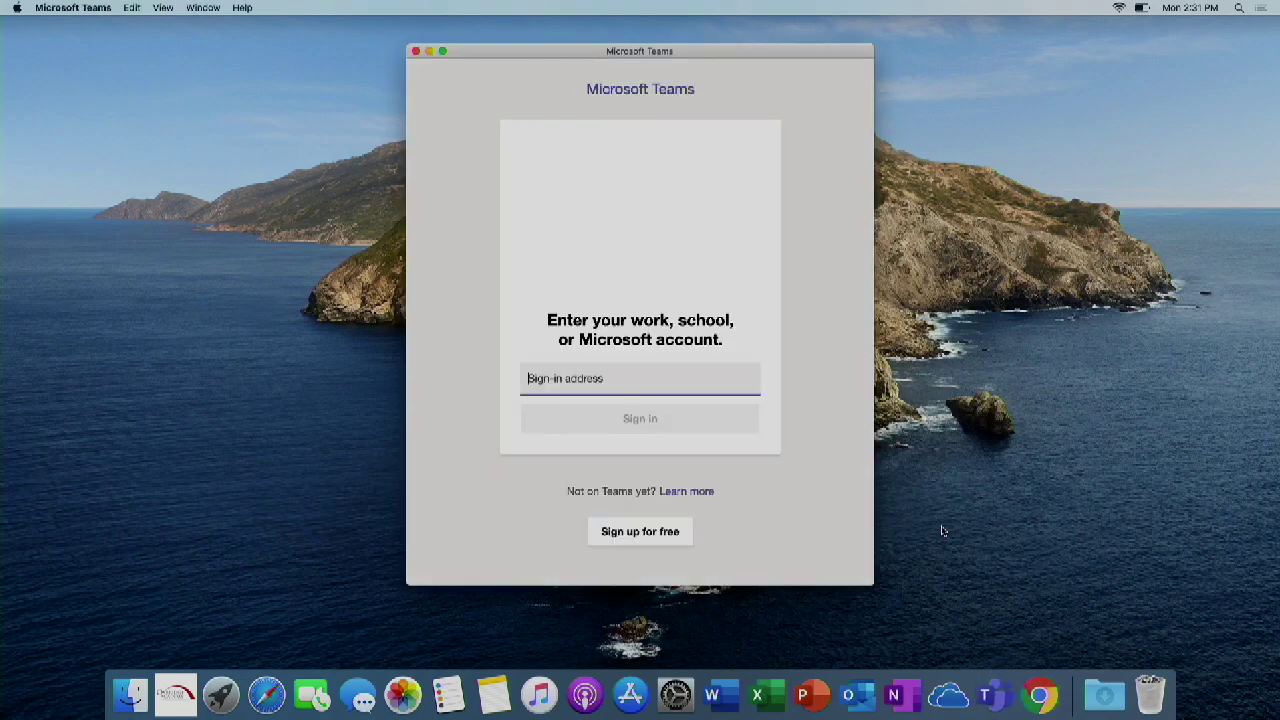
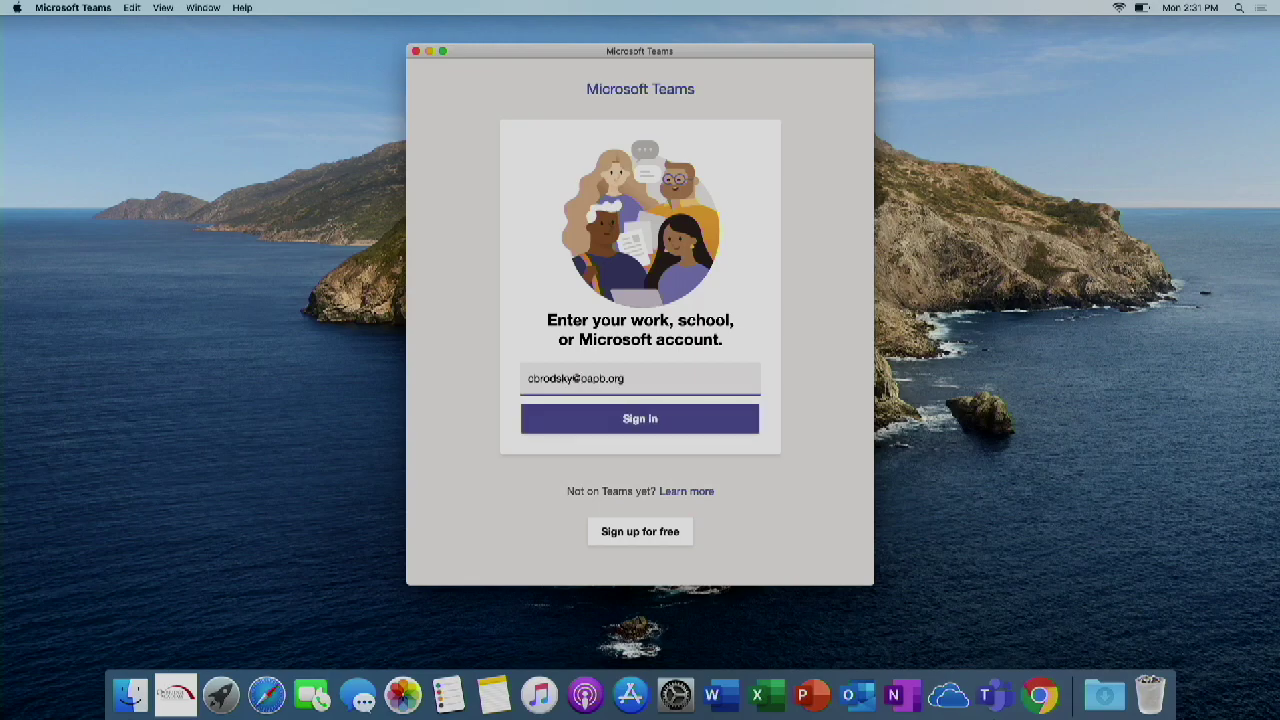
{"action": "key", "text": "Return"}
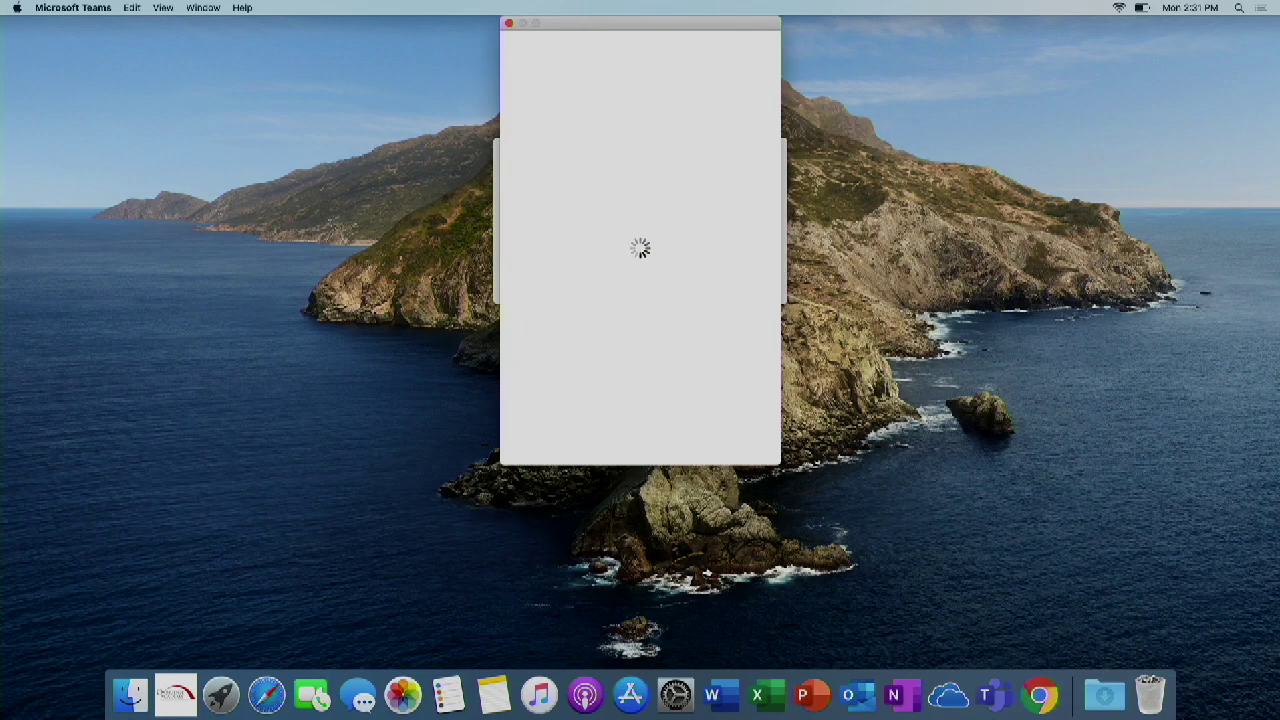
{"action": "type", "text": "•"}
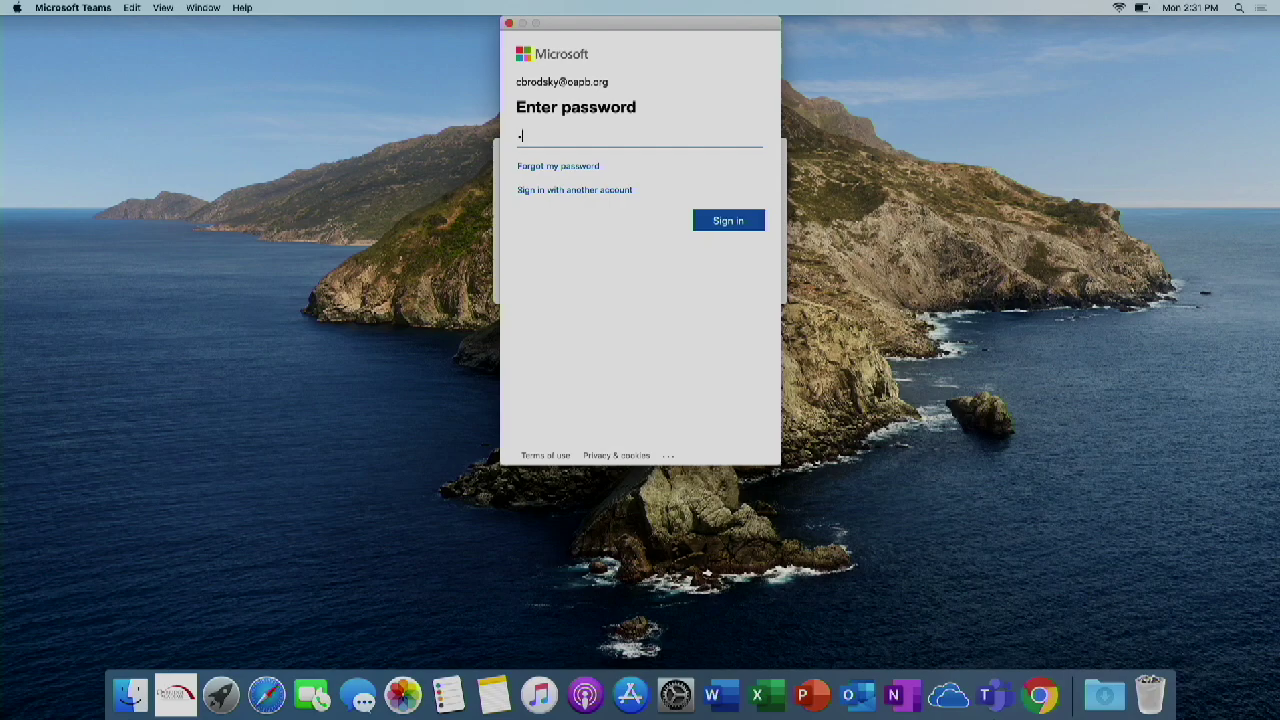
{"action": "key", "text": "Return"}
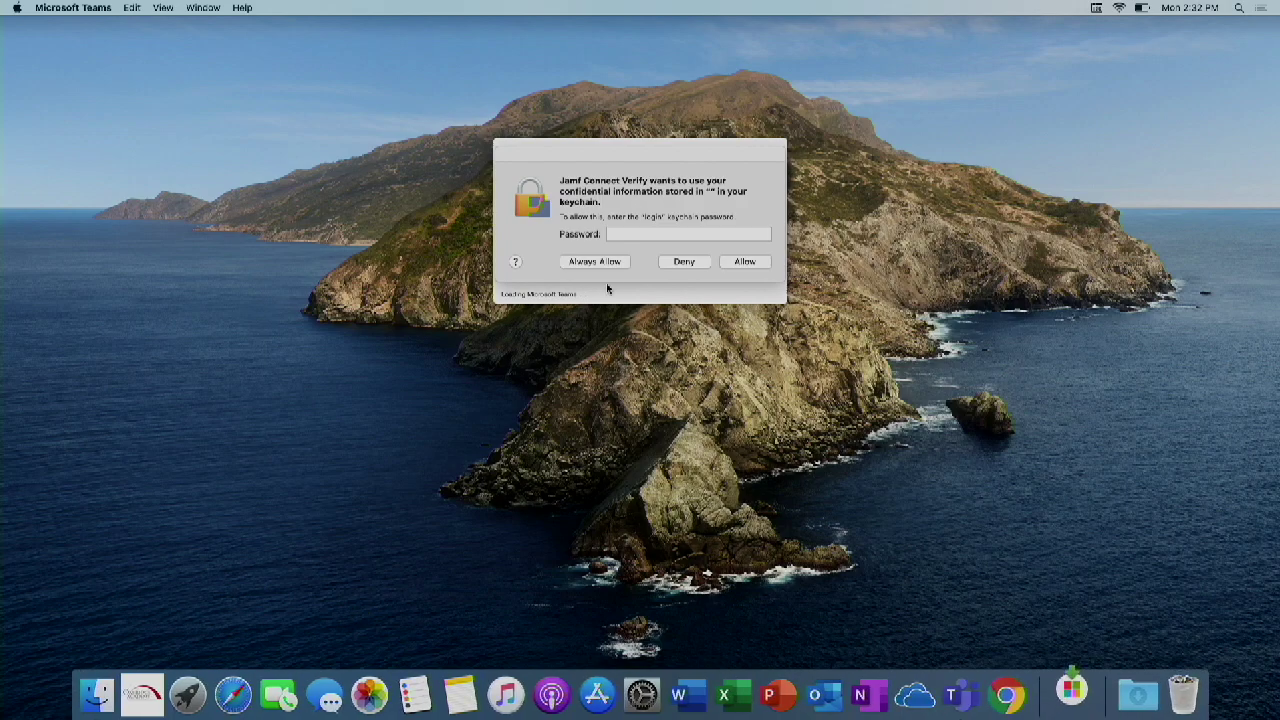
Step: Allow Jamf Connect Verify keychain access with the keychain password and dismiss the AutoUpdate notice
{"action": "left_click", "coordinate": [625, 236]}
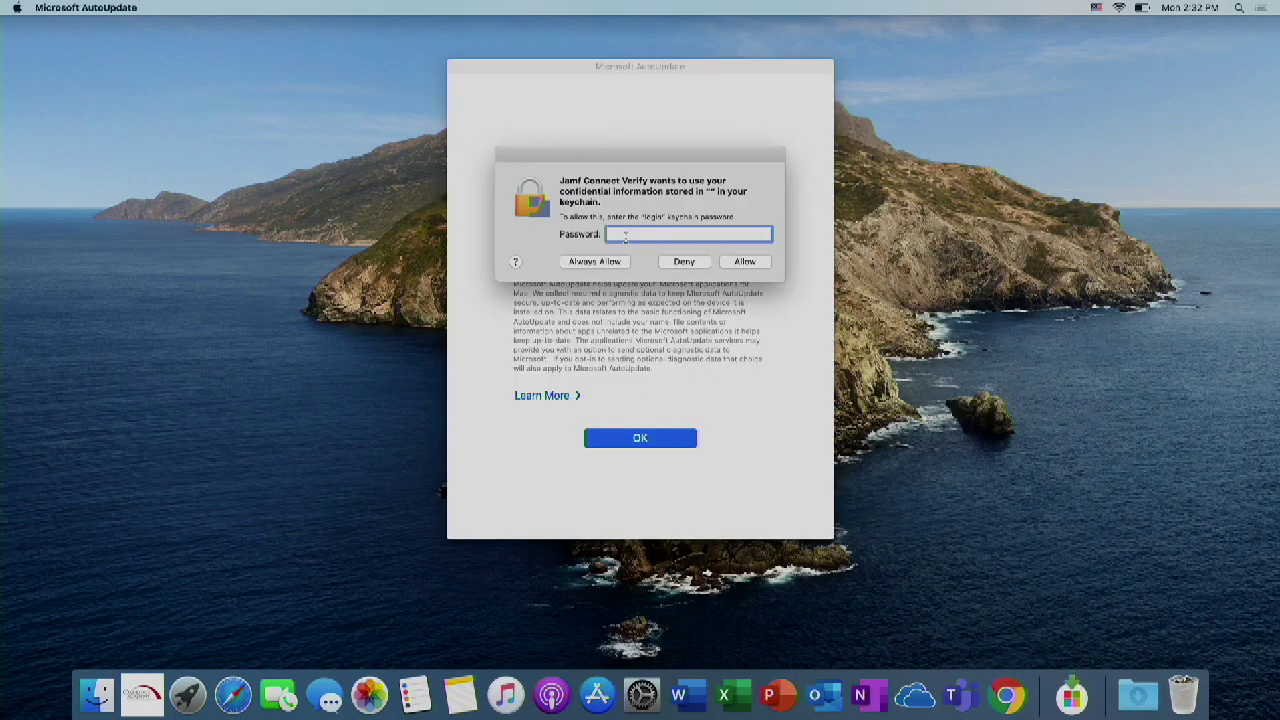
{"action": "type", "text": "•••"}
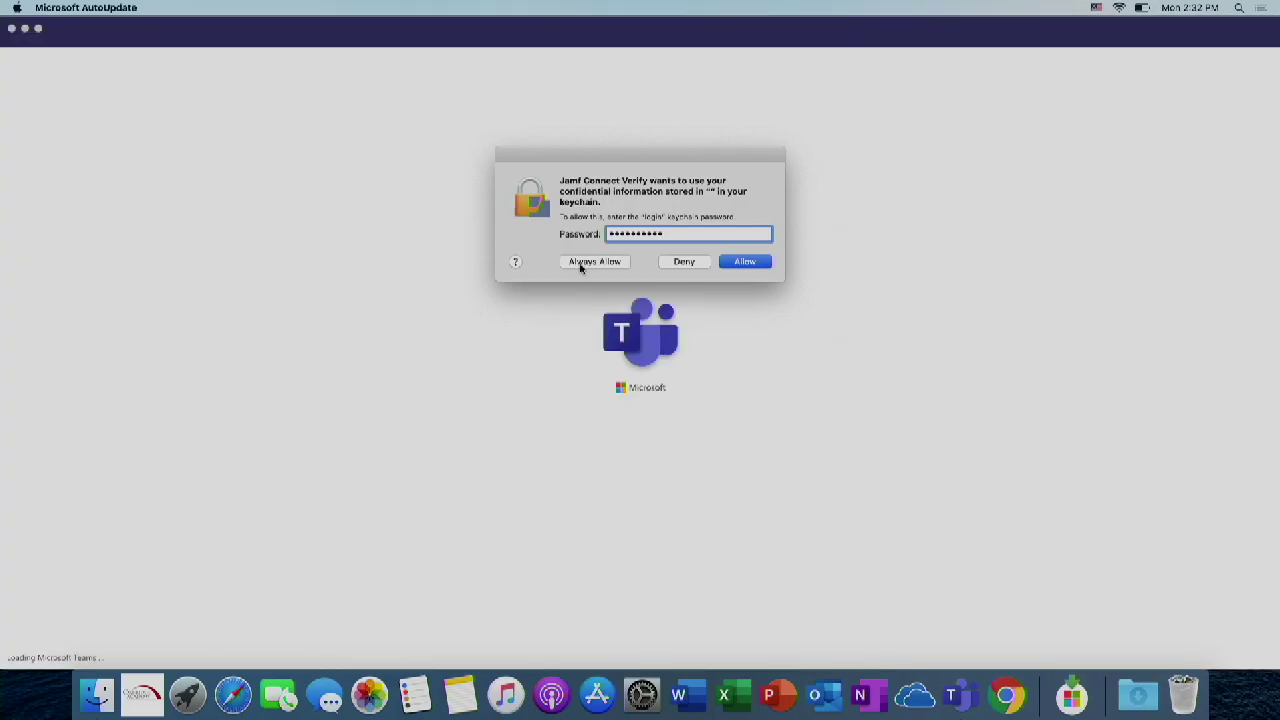
{"action": "left_click", "coordinate": [580, 267]}
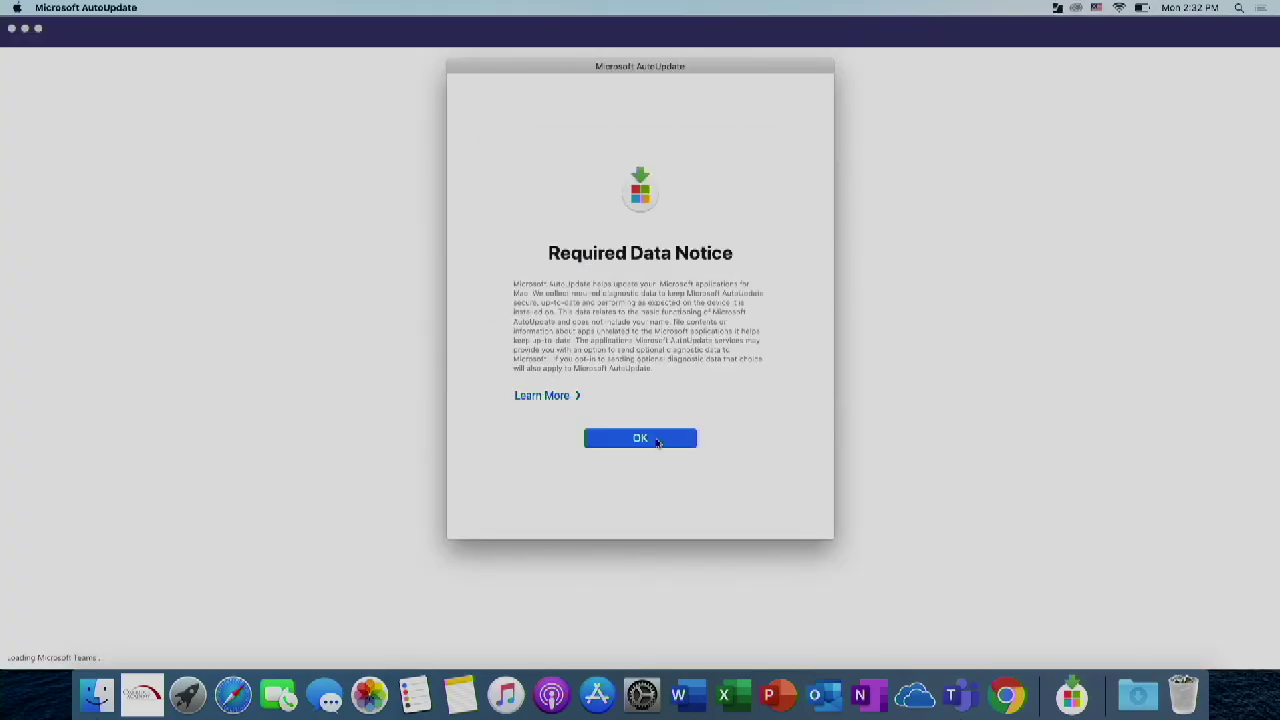
{"action": "left_click", "coordinate": [658, 443]}
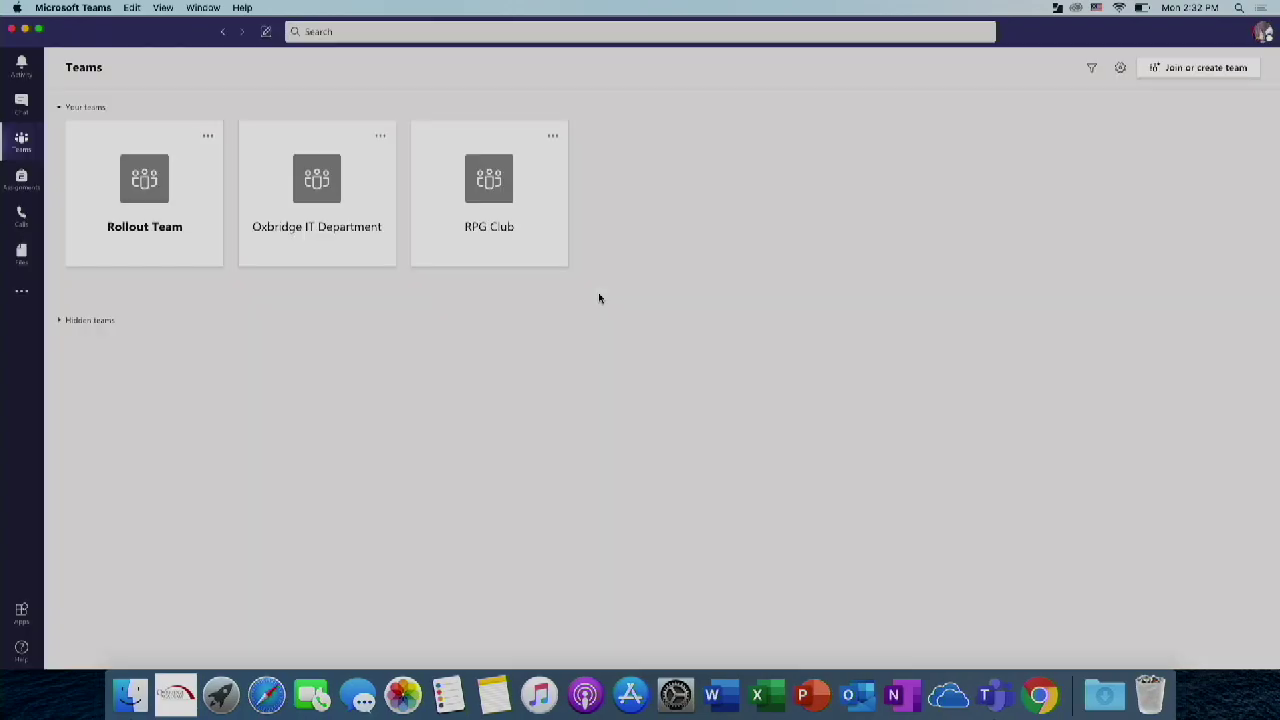